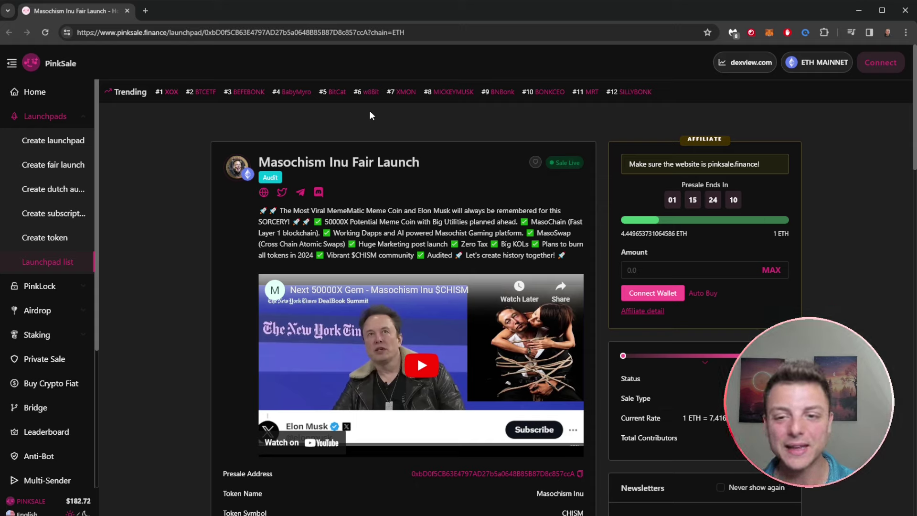
Step: Highlight the sale panel's countdown timer, 1 ETH target and ETH raised so far
left_click_drag(670, 209, 743, 203)
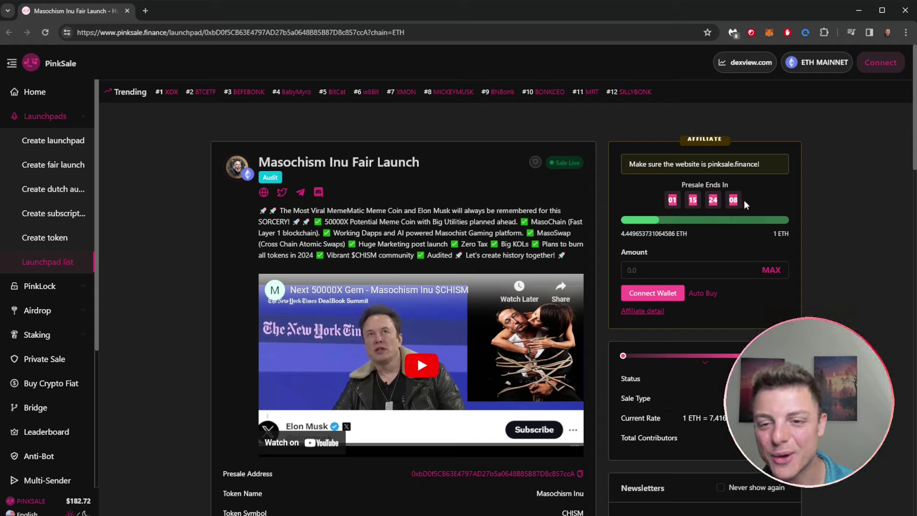
left_click(666, 199)
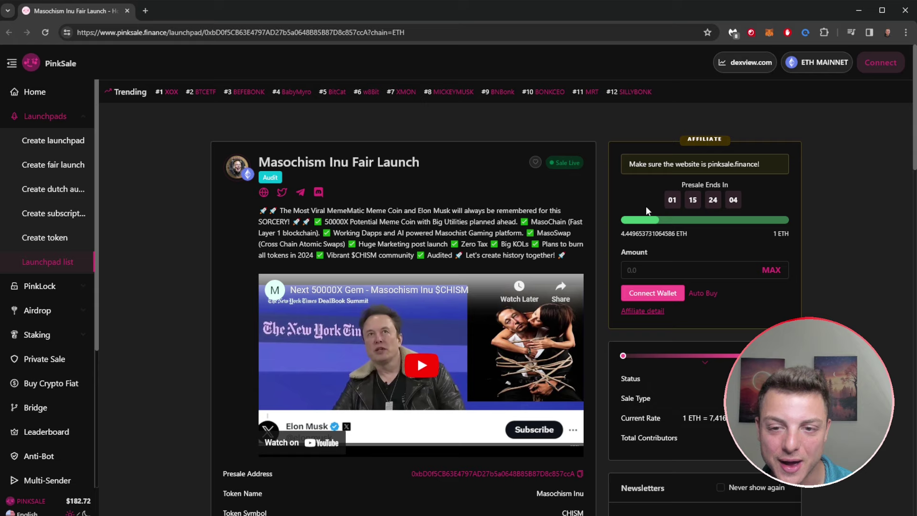
left_click_drag(773, 234, 792, 241)
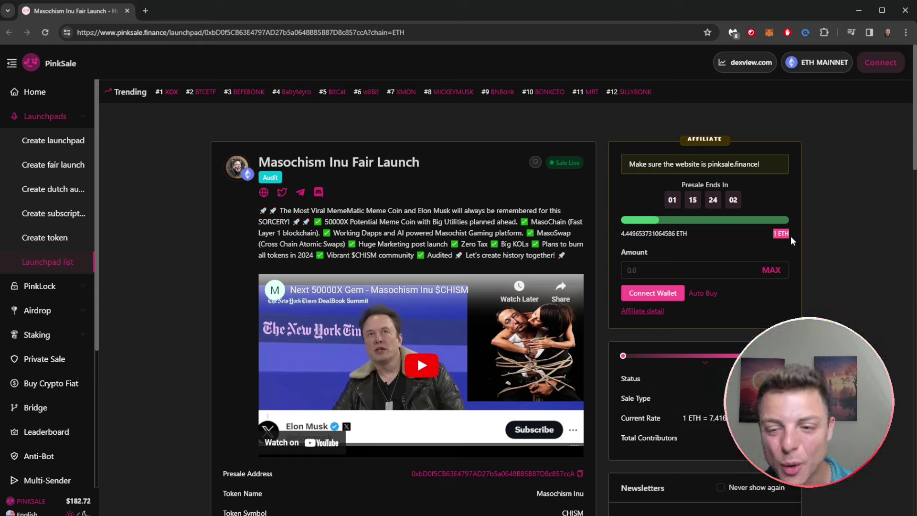
left_click(792, 241)
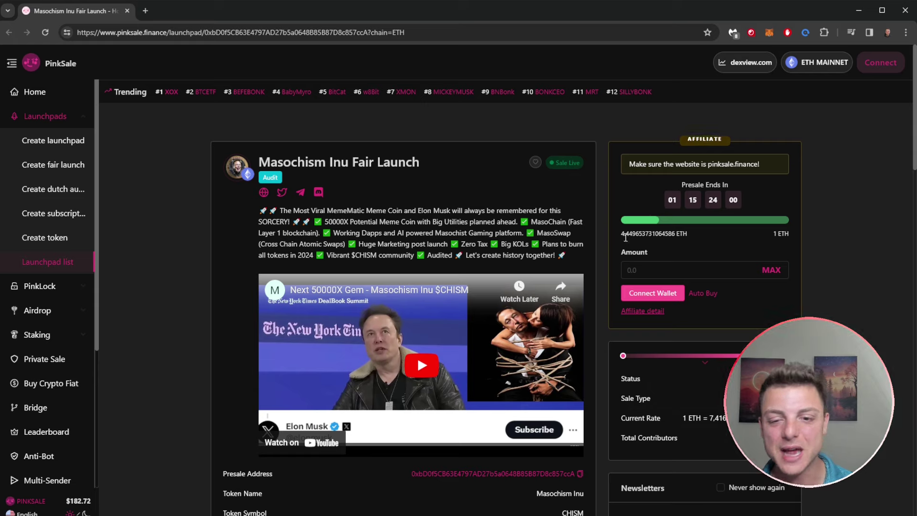
left_click_drag(624, 239, 694, 236)
left_click(695, 236)
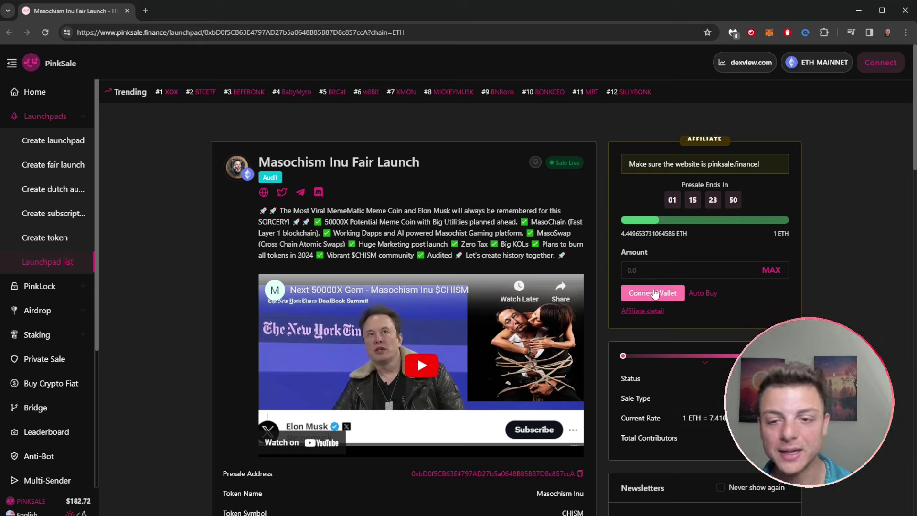
scroll(710, 185, "down", 1)
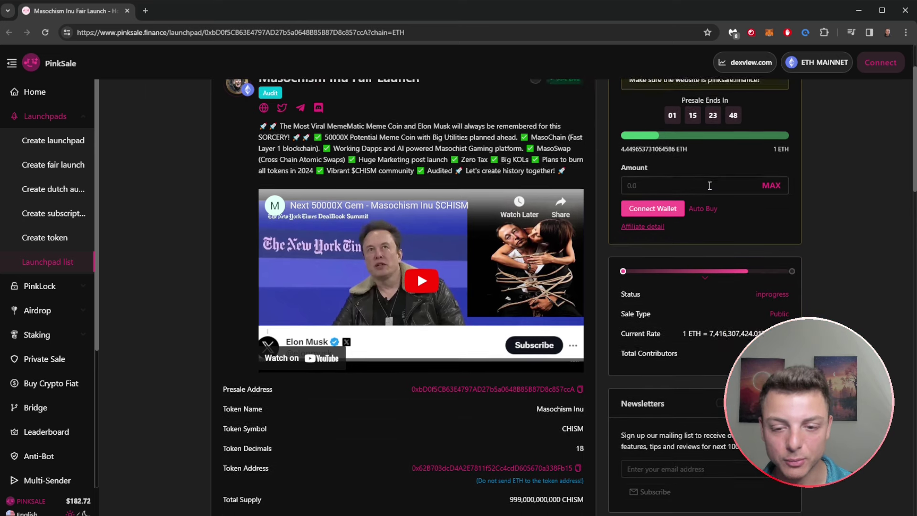
scroll(710, 188, "down", 1)
scroll(709, 189, "up", 3)
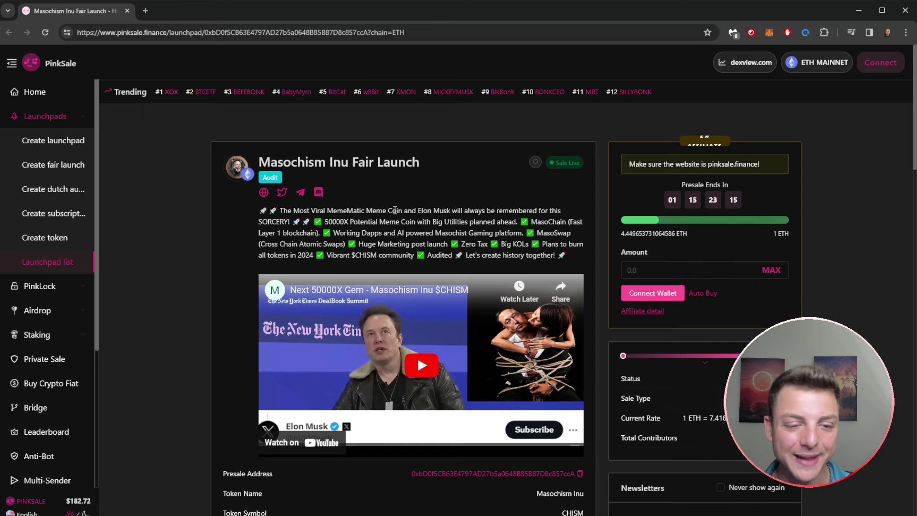
scroll(393, 210, "down", 2)
scroll(394, 209, "down", 2)
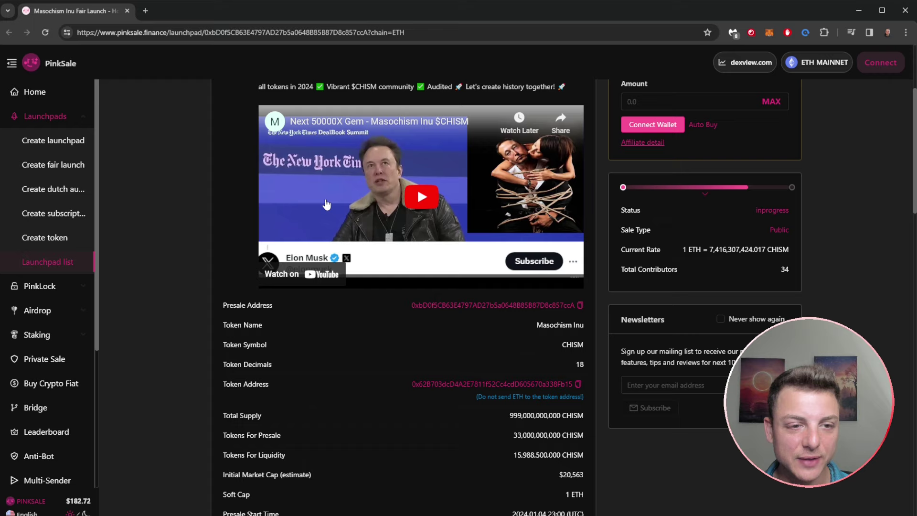
mouse_move(275, 289)
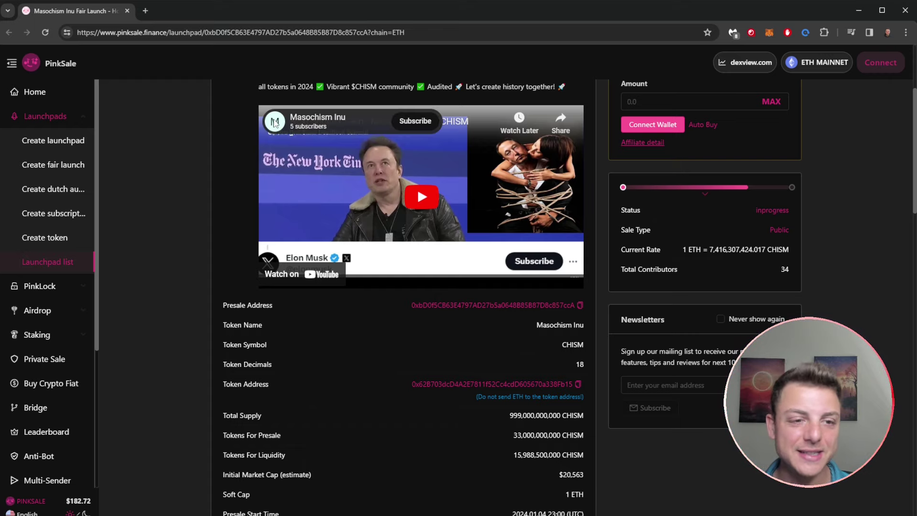
scroll(239, 234, "down", 1)
Step: Highlight the token details table, including the Total Supply and Tokens For Presale values
left_click_drag(227, 220, 570, 226)
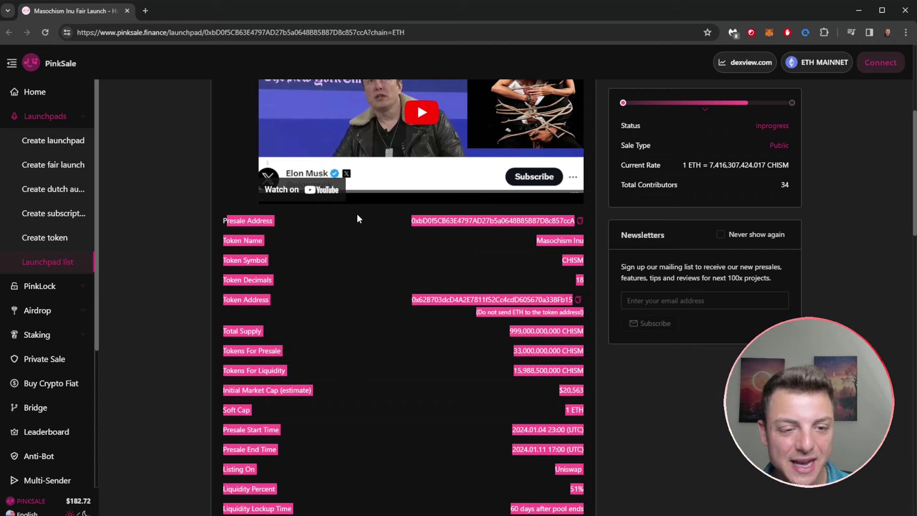
left_click(315, 222)
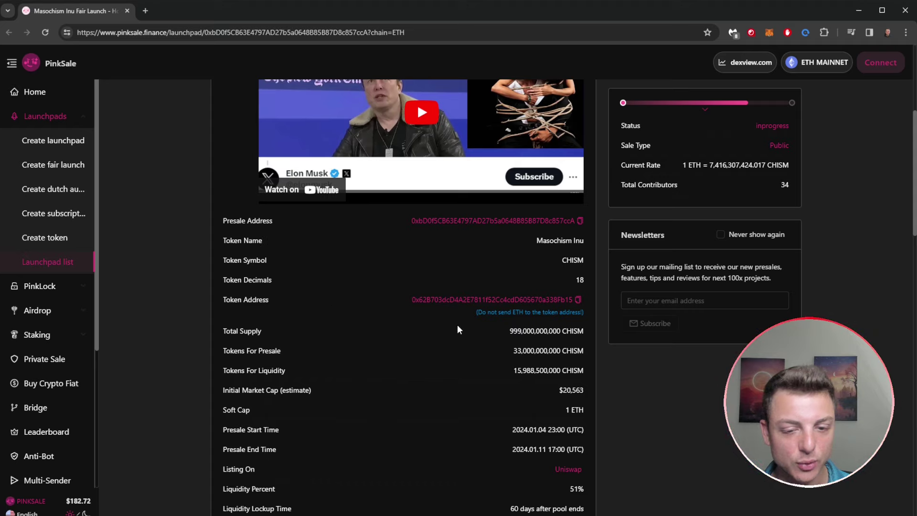
left_click_drag(225, 331, 587, 335)
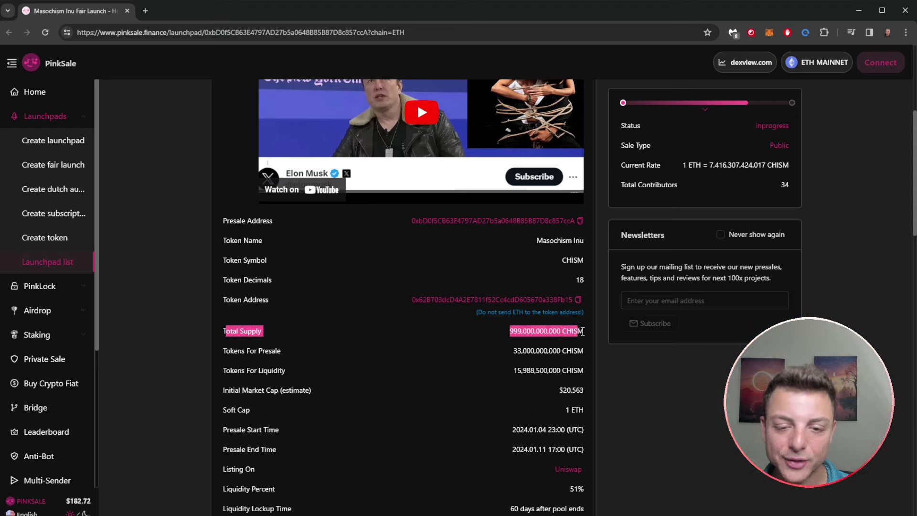
left_click_drag(516, 349, 576, 350)
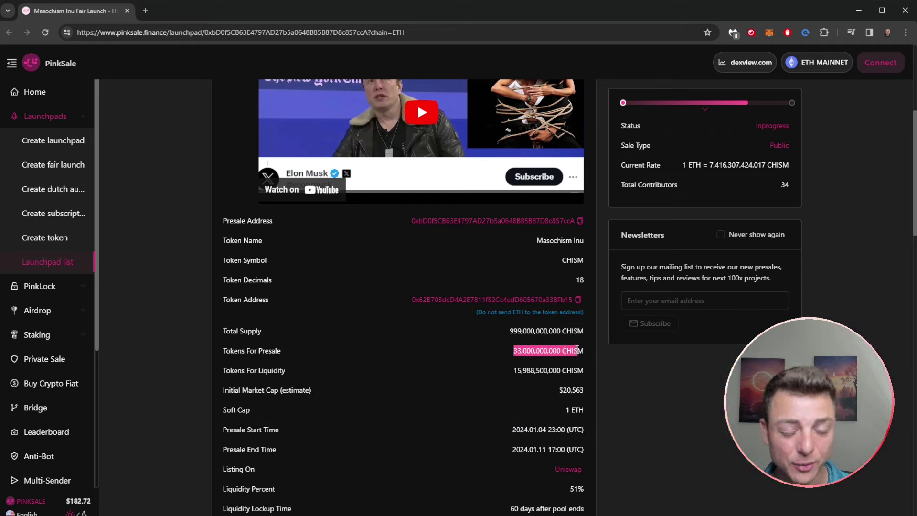
left_click(578, 350)
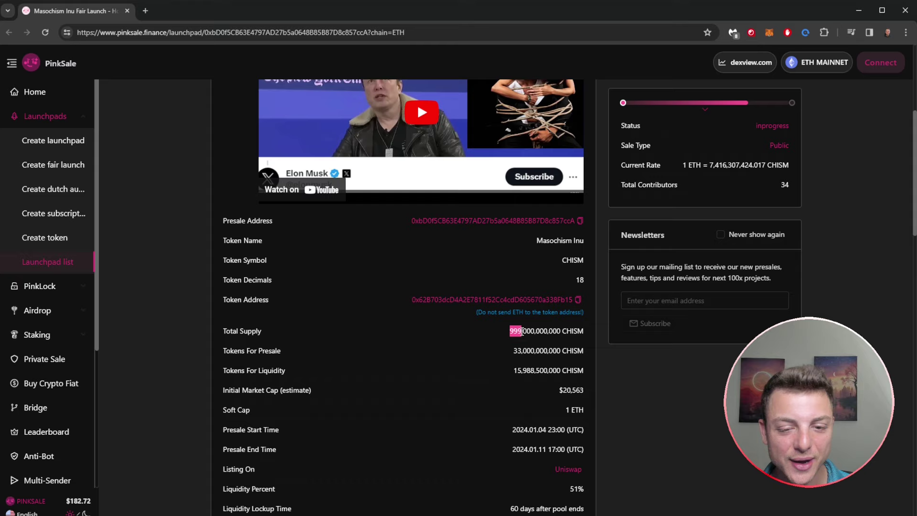
left_click(522, 331)
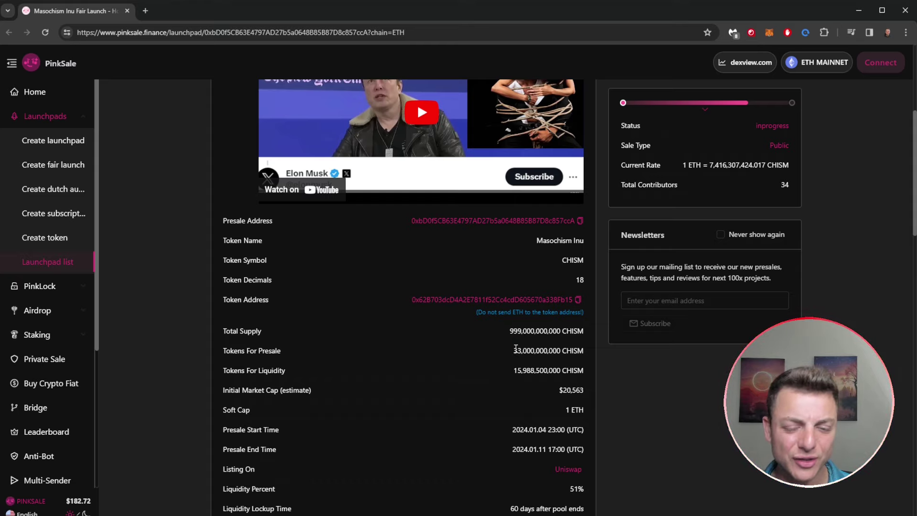
left_click_drag(516, 348, 528, 350)
left_click(518, 352)
scroll(518, 351, "down", 1)
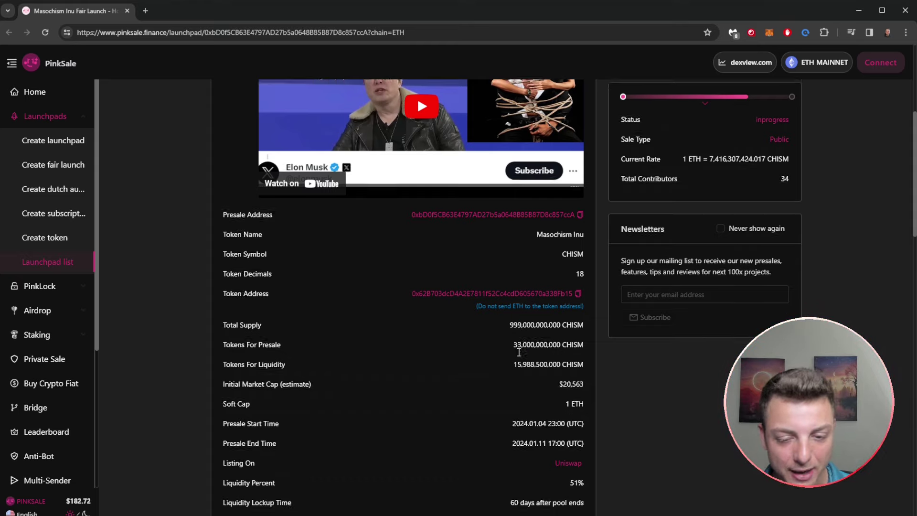
scroll(517, 352, "down", 3)
scroll(519, 351, "down", 4)
scroll(515, 354, "down", 1)
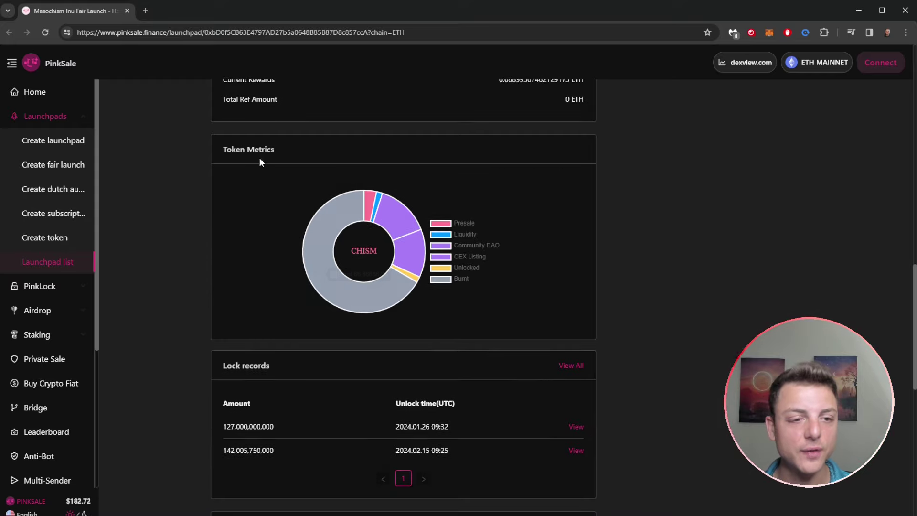
Step: Highlight the Token Metrics heading, check the lock records, then return to the page top
left_click_drag(224, 146, 274, 146)
left_click(275, 143)
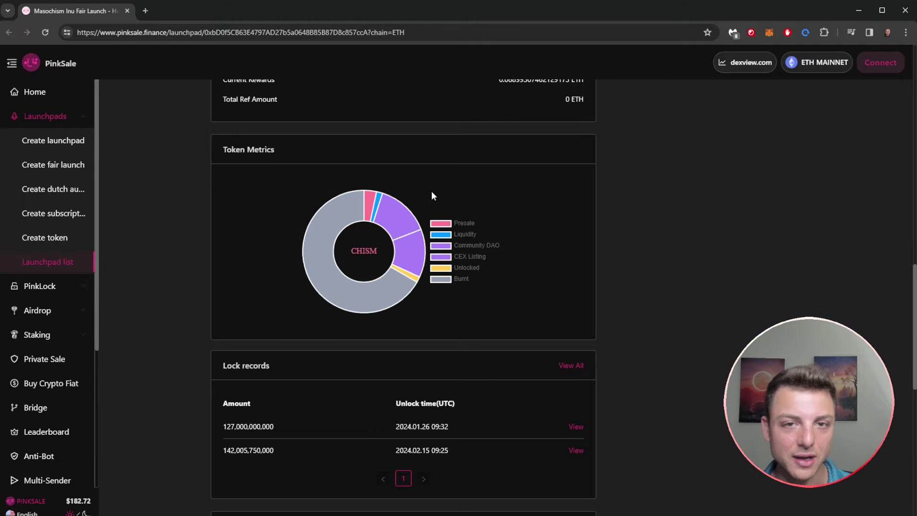
scroll(470, 204, "up", 5)
scroll(459, 215, "up", 5)
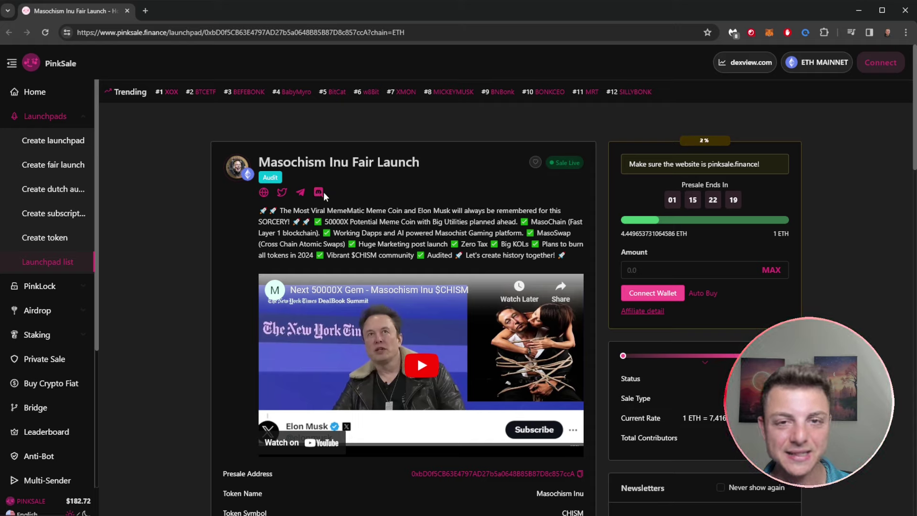
Step: Open the website, X and Telegram links in background tabs; highlight the description and title
middle_click(264, 192)
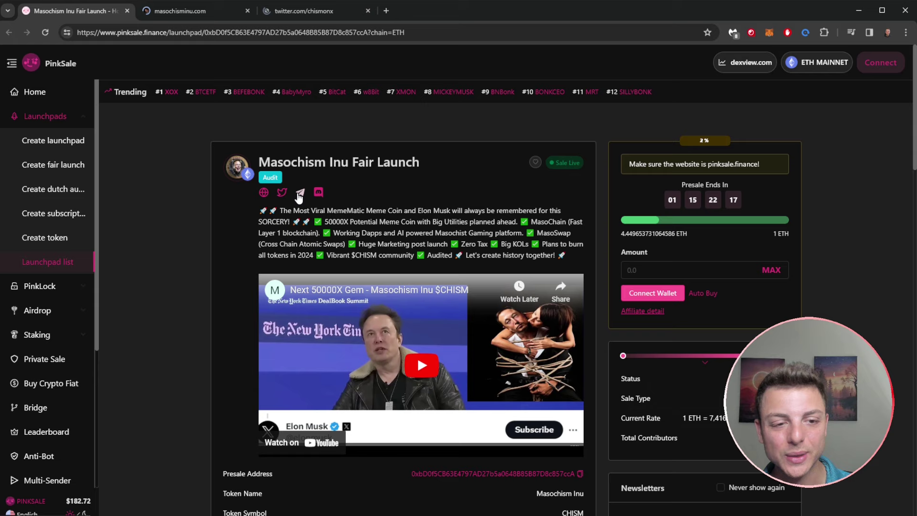
middle_click(300, 192)
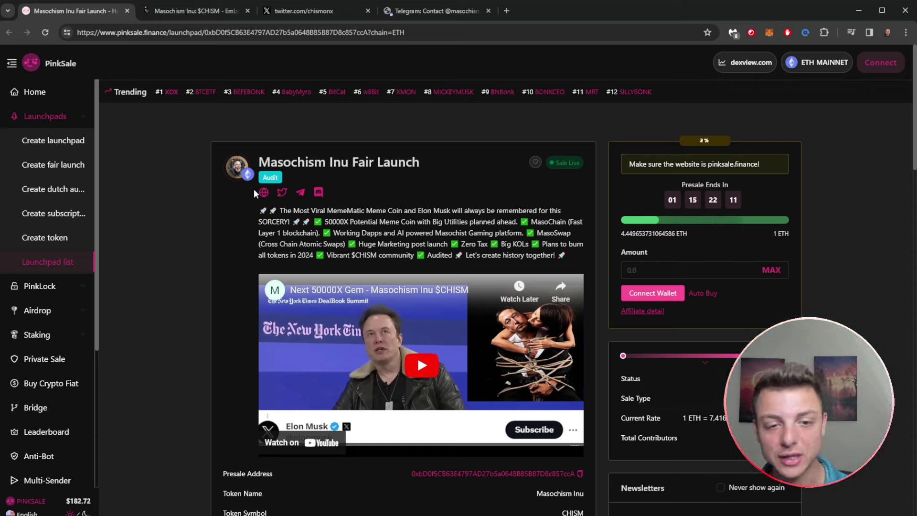
mouse_move(260, 210)
left_mouse_down()
mouse_move(467, 226)
mouse_move(577, 260)
left_mouse_up()
left_click(570, 258)
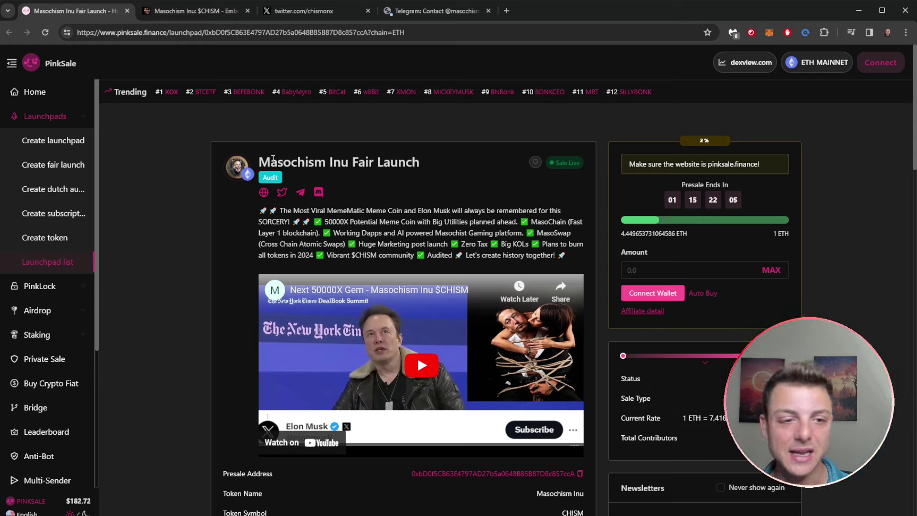
left_click_drag(273, 159, 423, 163)
left_click(429, 163)
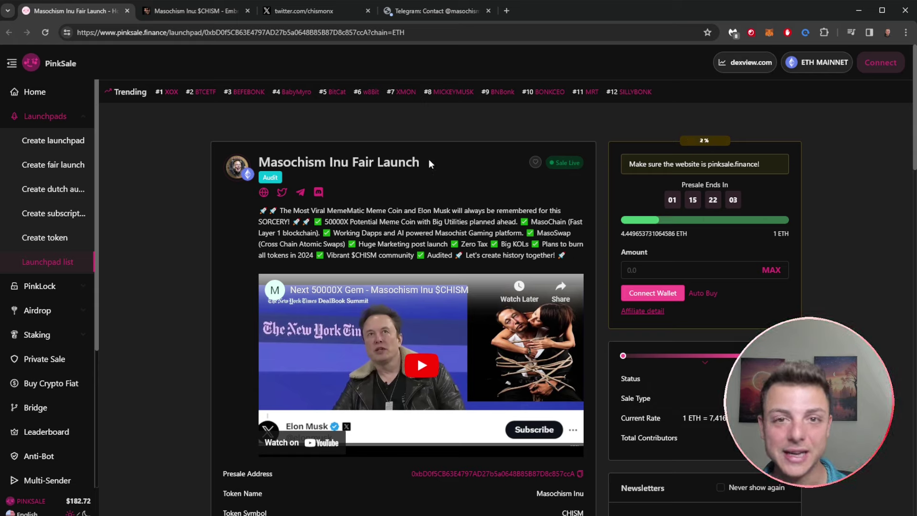
Step: On masochisminu.com, read the $CHISM heading, story and quoted tweet, closing the tweet's source page
left_click(252, 4)
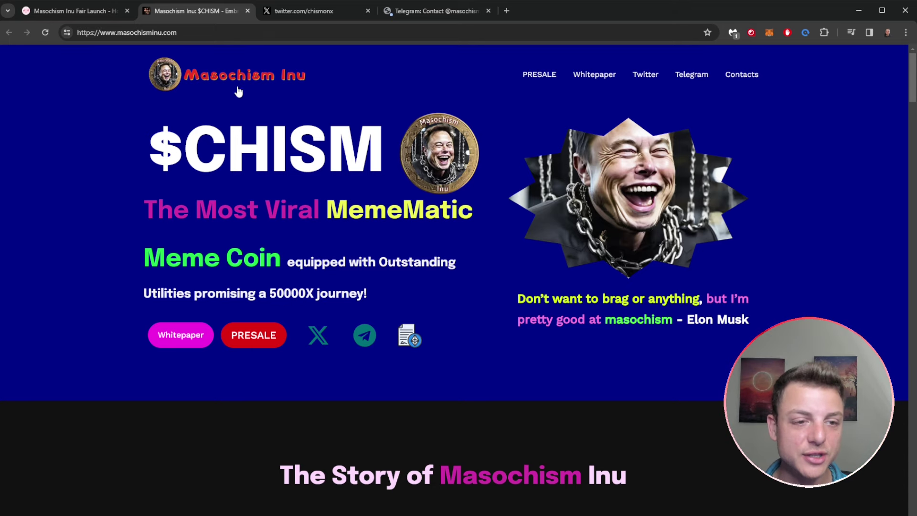
left_click_drag(163, 153, 384, 162)
left_click(349, 200)
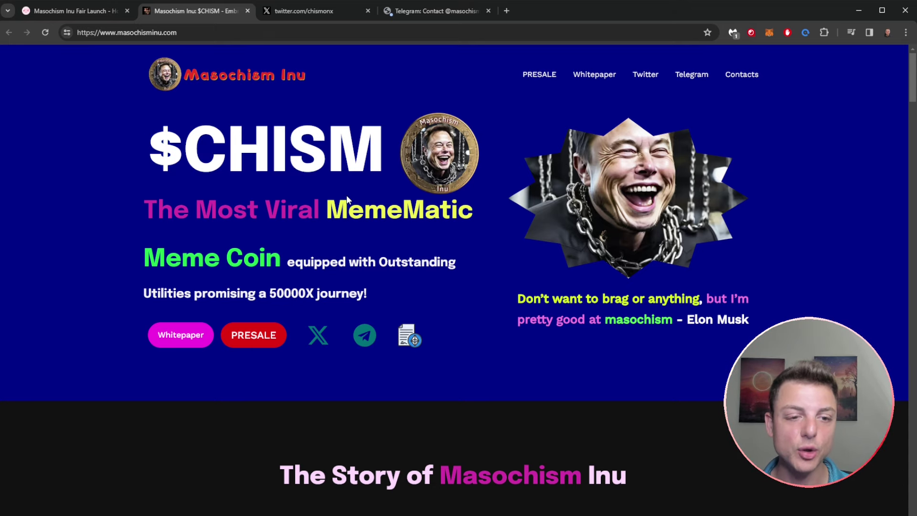
scroll(244, 248, "down", 2)
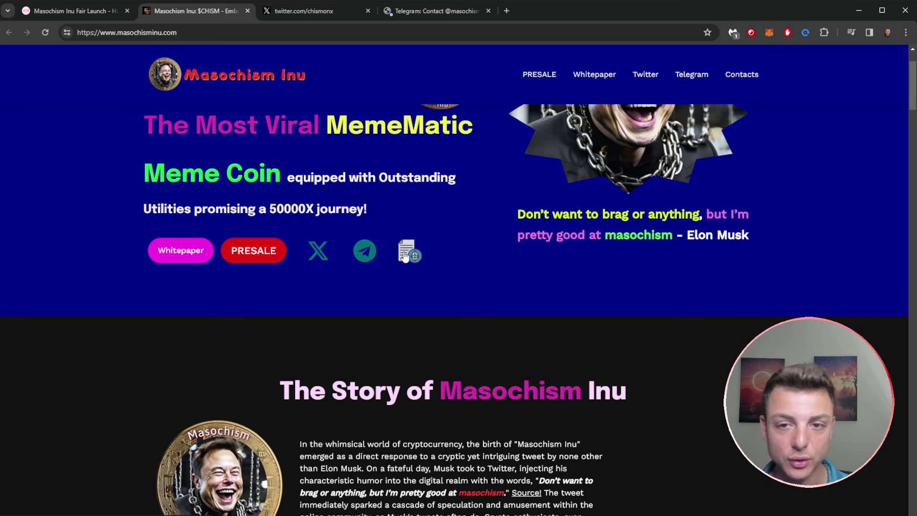
scroll(405, 256, "down", 4)
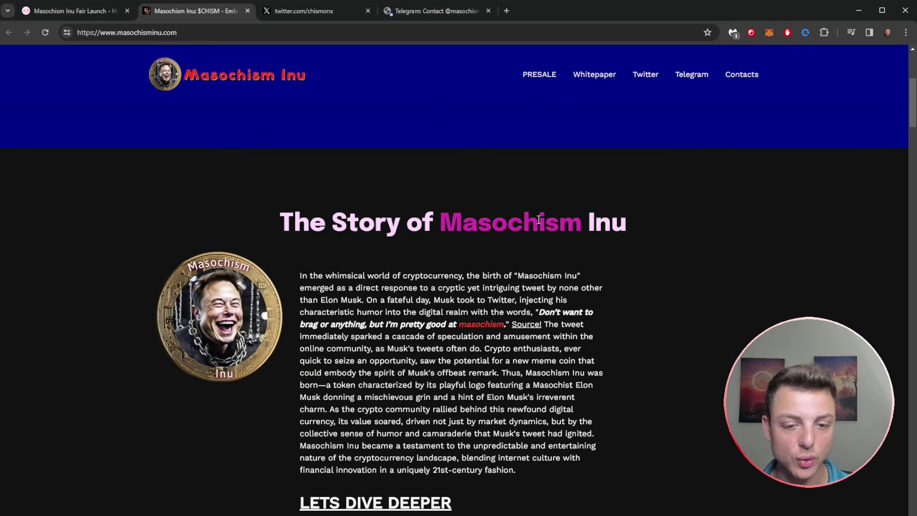
scroll(591, 218, "down", 2)
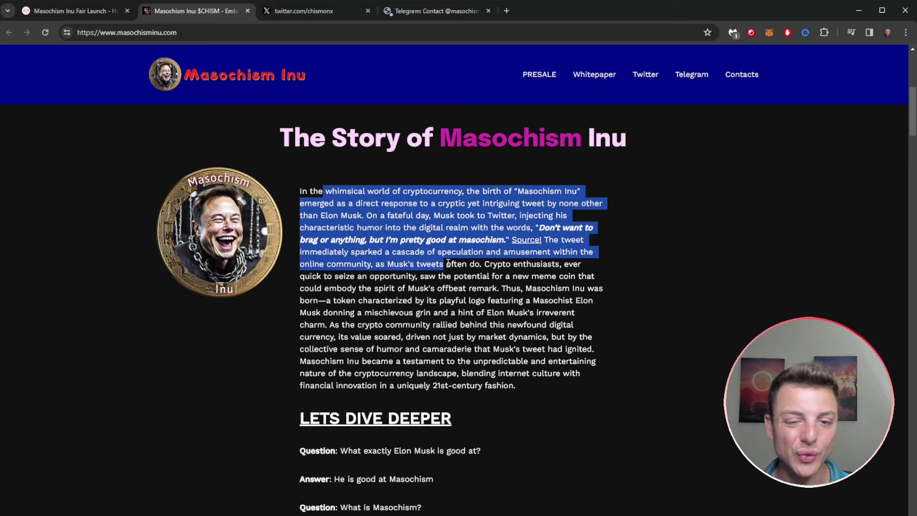
left_click_drag(300, 191, 516, 385)
left_click(463, 322)
scroll(460, 289, "down", 2)
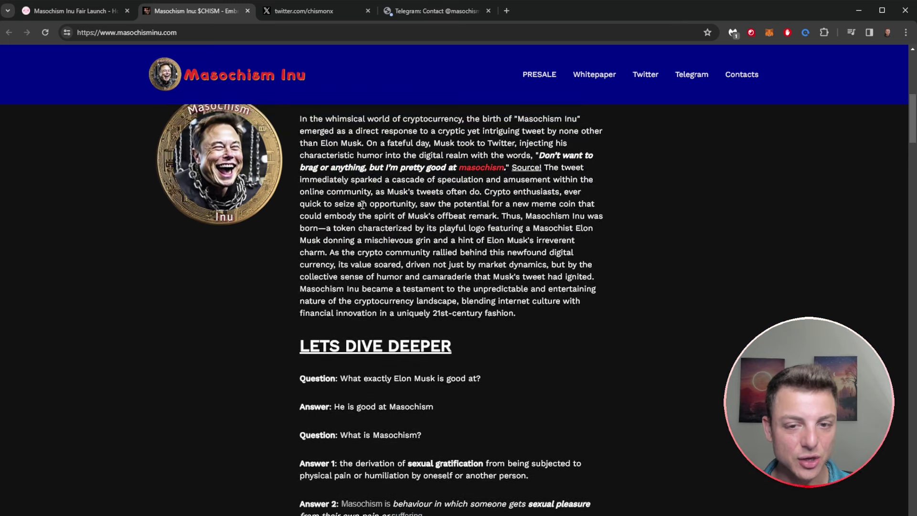
scroll(292, 232, "up", 2)
left_click_drag(454, 242, 534, 248)
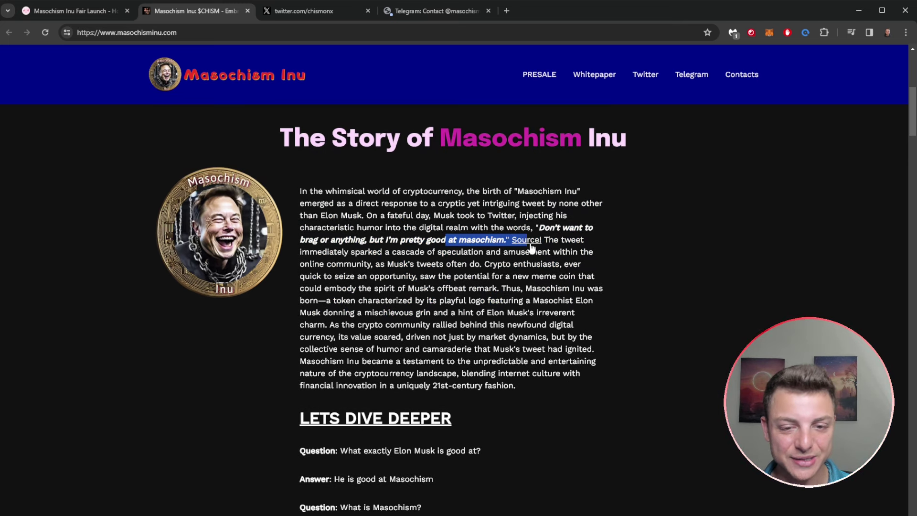
left_click(525, 241)
key("ctrl+w")
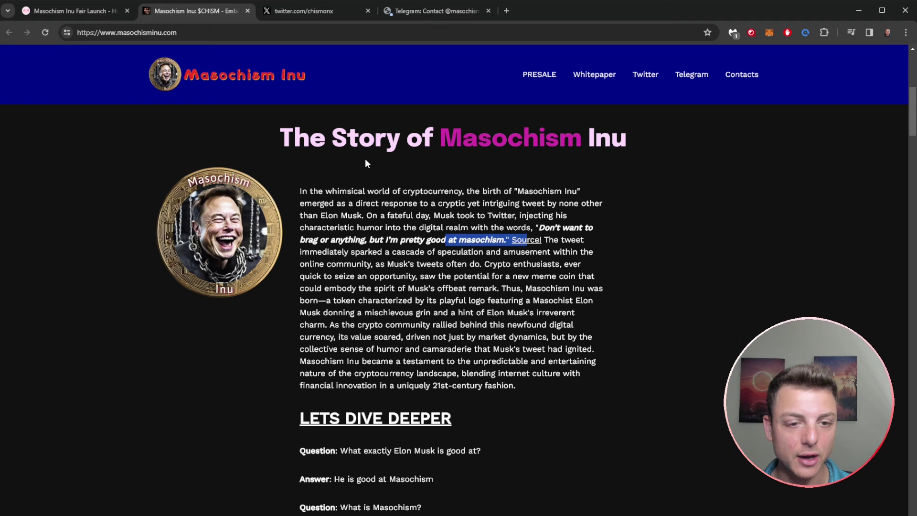
left_click(319, 214)
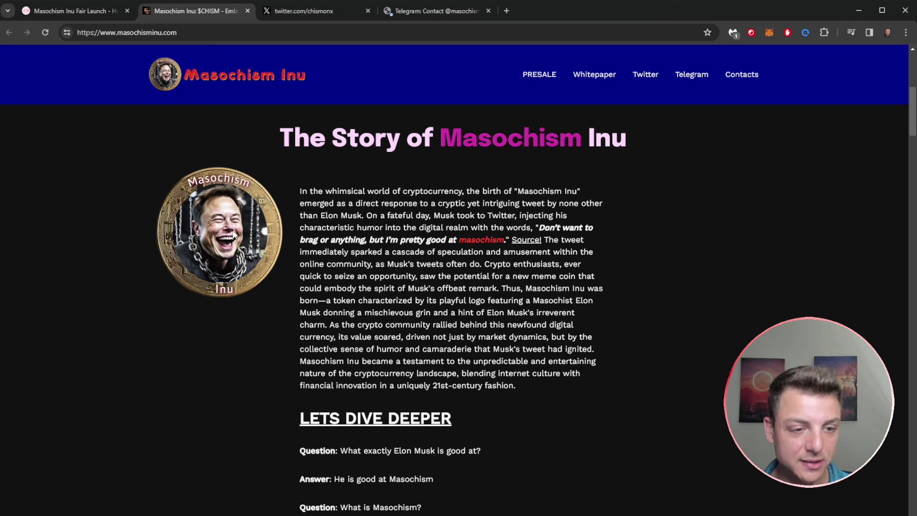
scroll(334, 252, "down", 2)
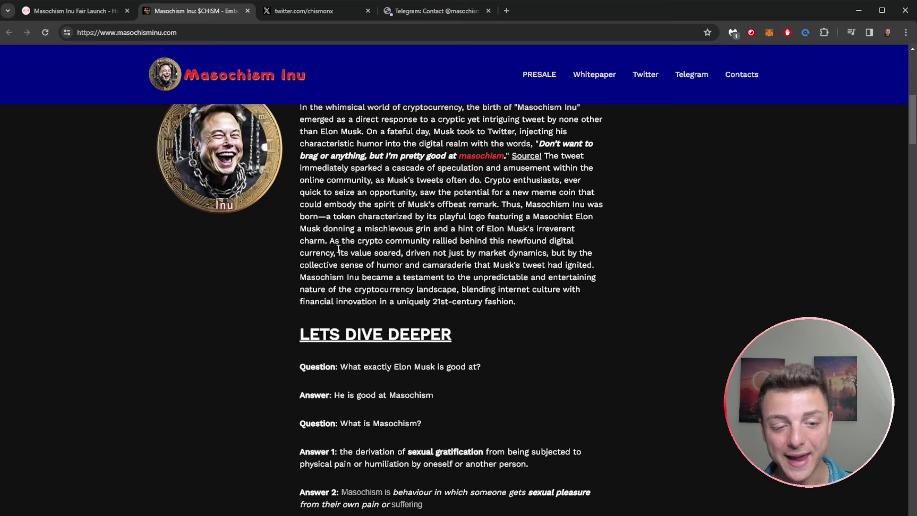
scroll(338, 249, "up", 2)
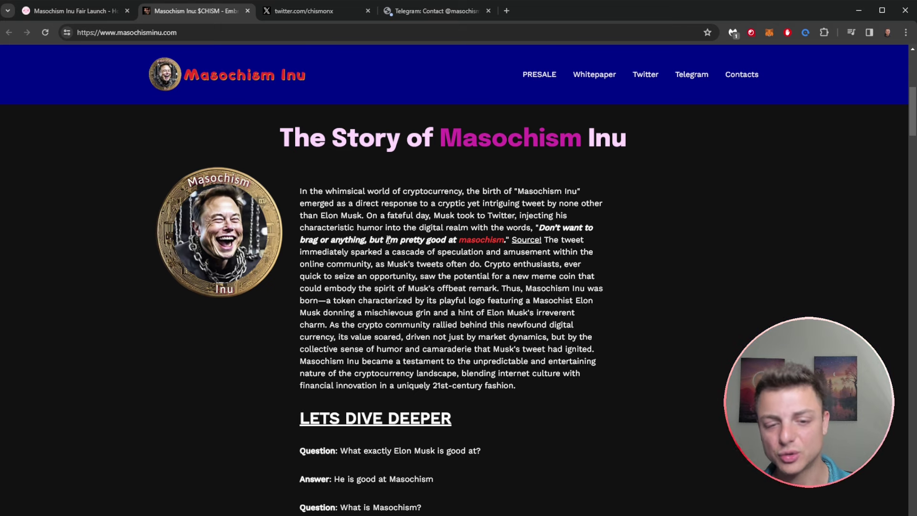
scroll(388, 239, "down", 1)
scroll(342, 266, "down", 2)
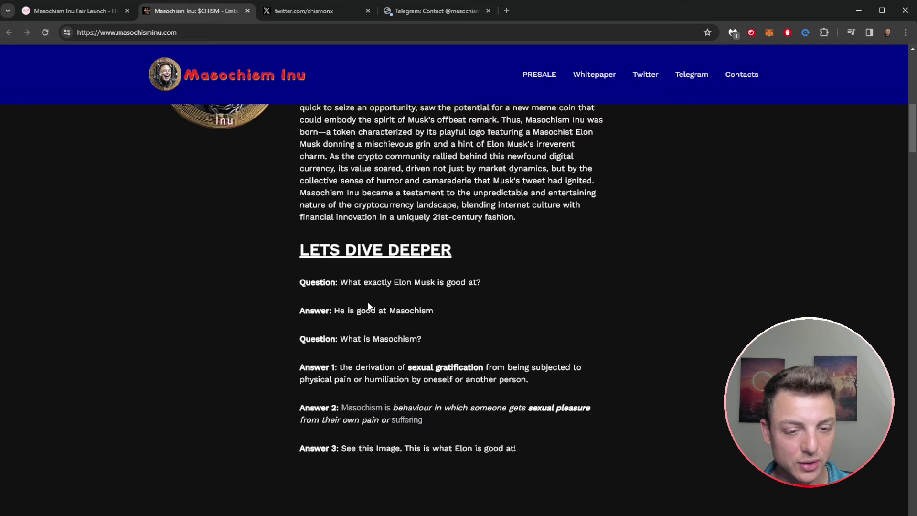
scroll(410, 308, "down", 1)
scroll(380, 318, "down", 3)
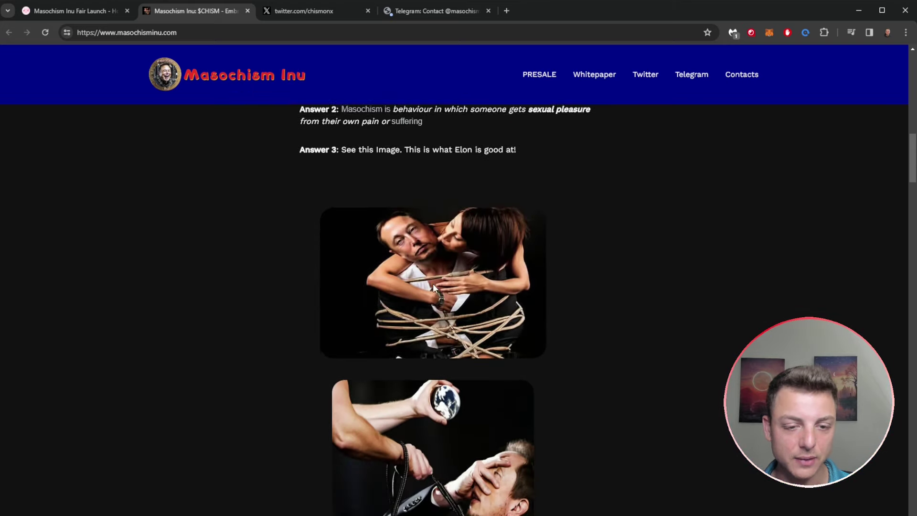
scroll(433, 283, "down", 2)
scroll(430, 226, "down", 1)
scroll(466, 240, "down", 1)
scroll(505, 254, "down", 2)
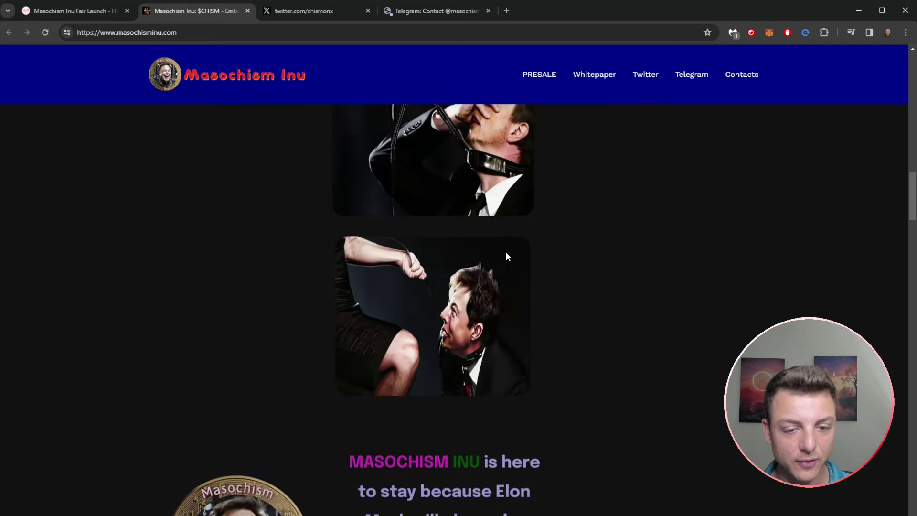
scroll(506, 255, "down", 1)
scroll(440, 247, "down", 1)
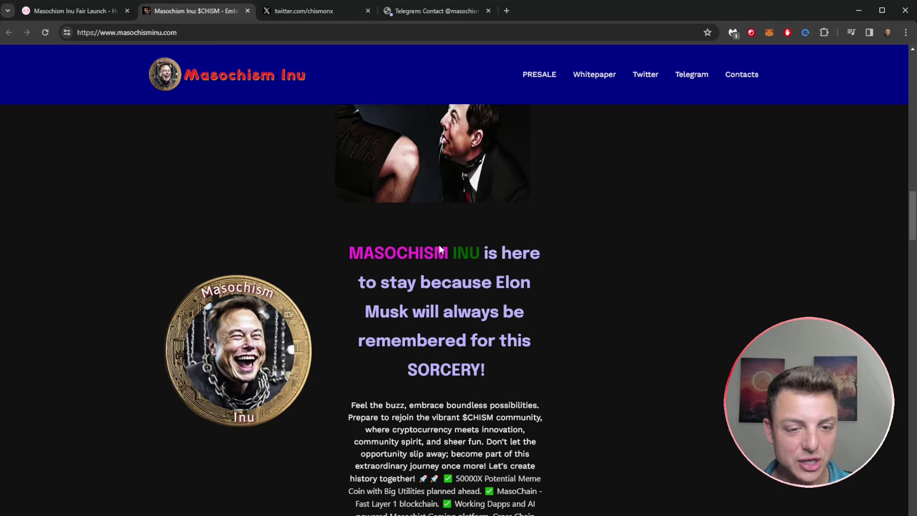
scroll(473, 203, "down", 1)
scroll(409, 228, "down", 1)
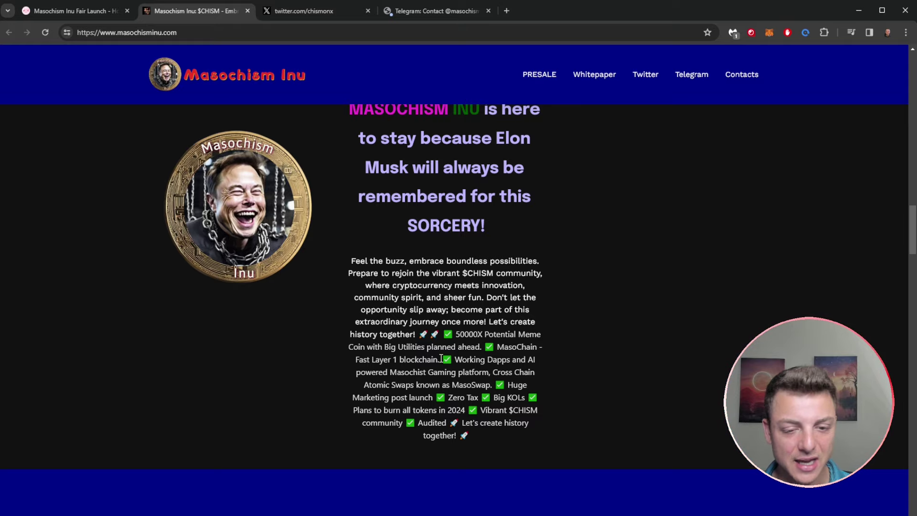
scroll(435, 339, "down", 2)
scroll(434, 339, "down", 1)
scroll(435, 338, "down", 1)
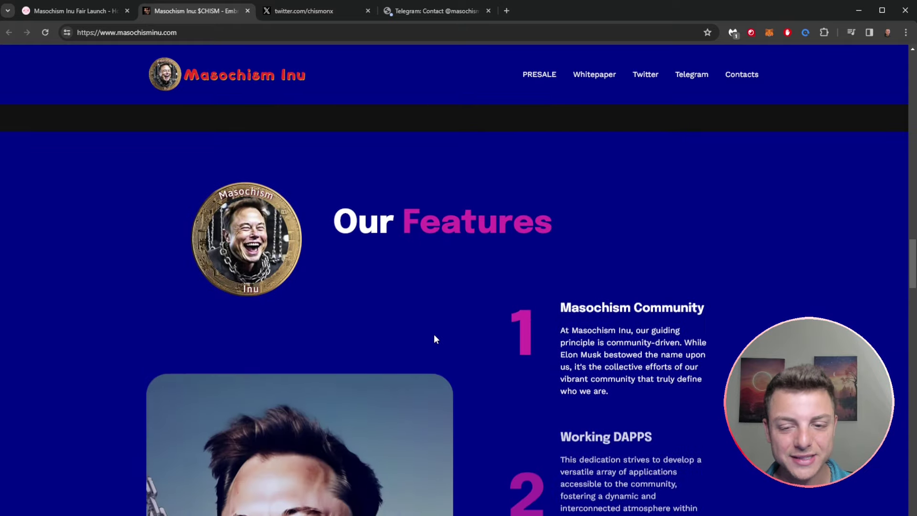
scroll(433, 334, "down", 1)
scroll(434, 338, "down", 1)
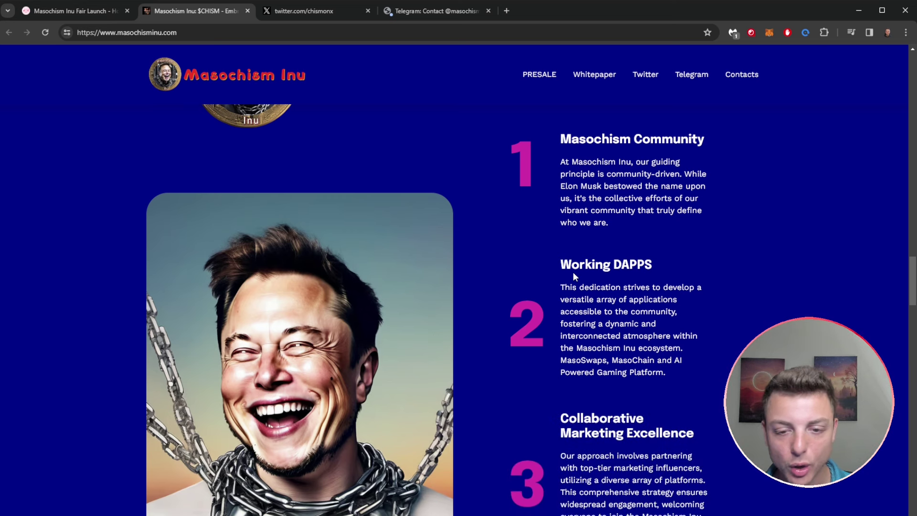
scroll(573, 272, "down", 1)
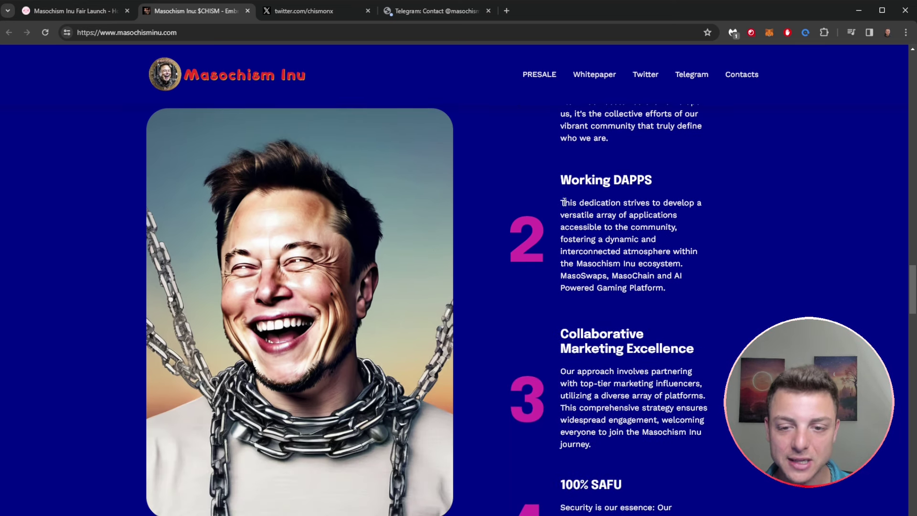
left_click_drag(564, 203, 649, 239)
Step: Read the Working DAPPS and MasoChain feature descriptions, continuing down to the Roadmap heading
left_click(637, 244)
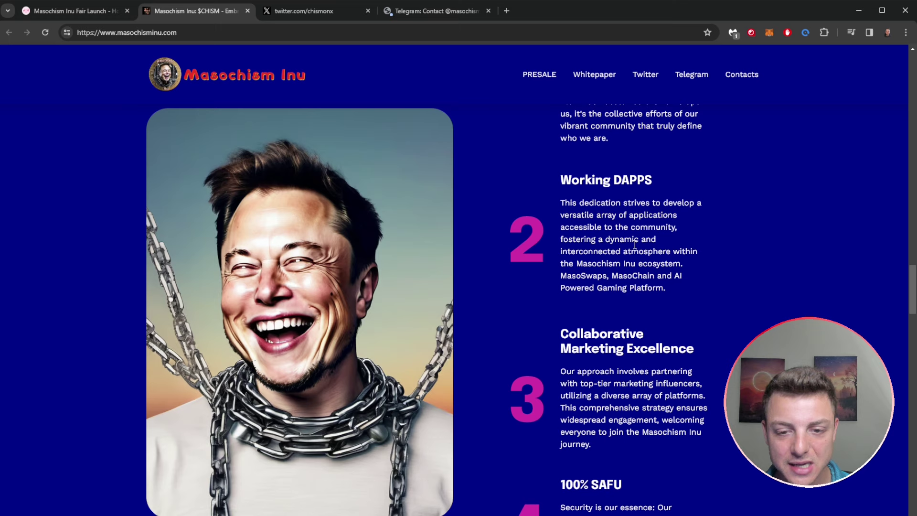
scroll(635, 245, "down", 1)
scroll(616, 225, "up", 1)
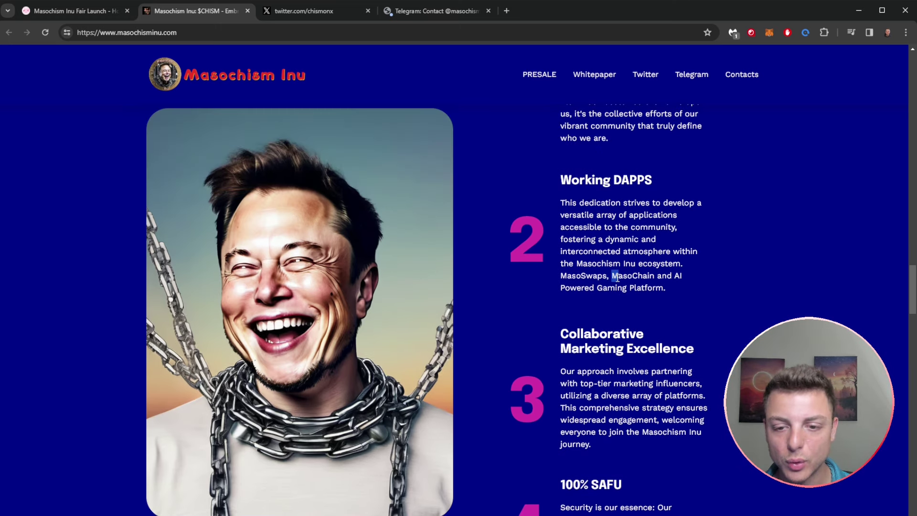
mouse_move(612, 275)
left_mouse_down()
mouse_move(683, 277)
mouse_move(683, 286)
left_mouse_up()
left_click(682, 286)
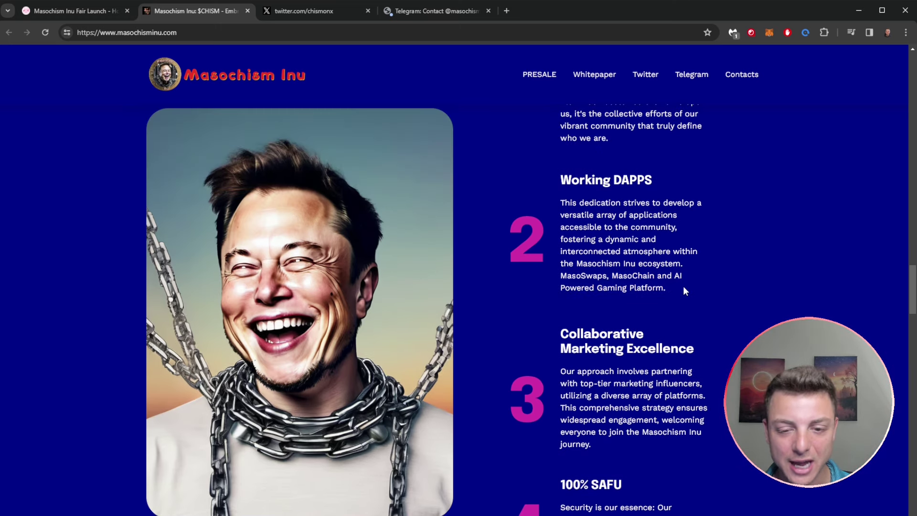
scroll(674, 282, "down", 1)
scroll(675, 282, "down", 3)
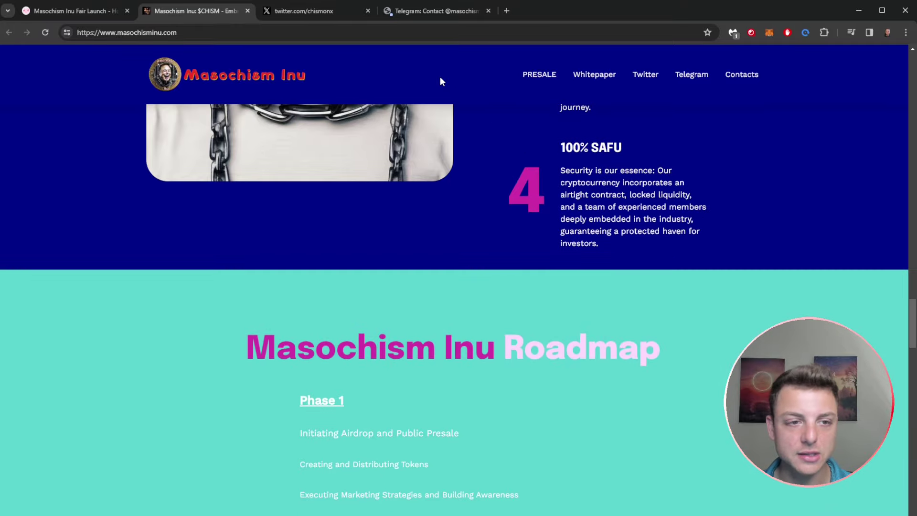
scroll(691, 179, "down", 2)
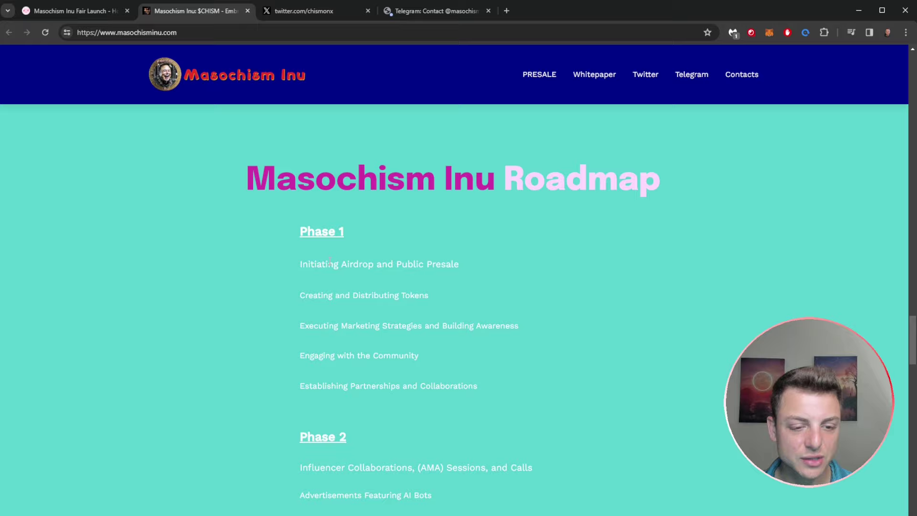
scroll(330, 263, "down", 1)
scroll(362, 228, "down", 1)
scroll(323, 335, "down", 1)
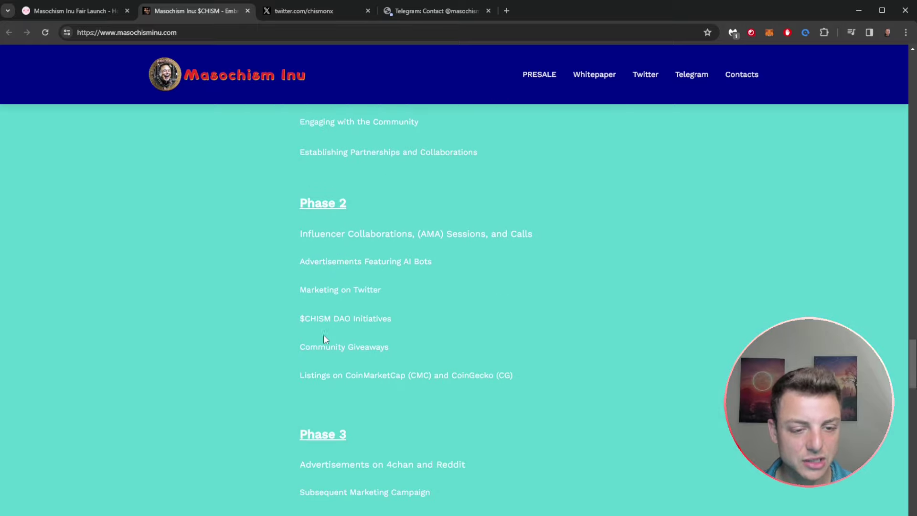
scroll(323, 335, "down", 1)
scroll(312, 356, "down", 1)
scroll(311, 356, "down", 2)
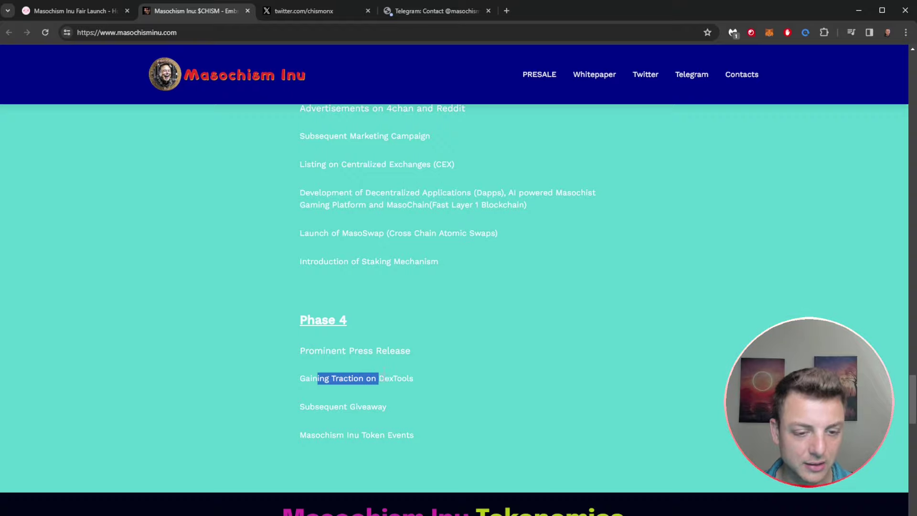
Step: Highlight the Phase 4 items 'Gaining Traction on DexTools' and 'Masochism Inu Token', then view Tokenomics
left_click_drag(316, 379, 404, 379)
left_click(404, 379)
left_click_drag(315, 435, 391, 436)
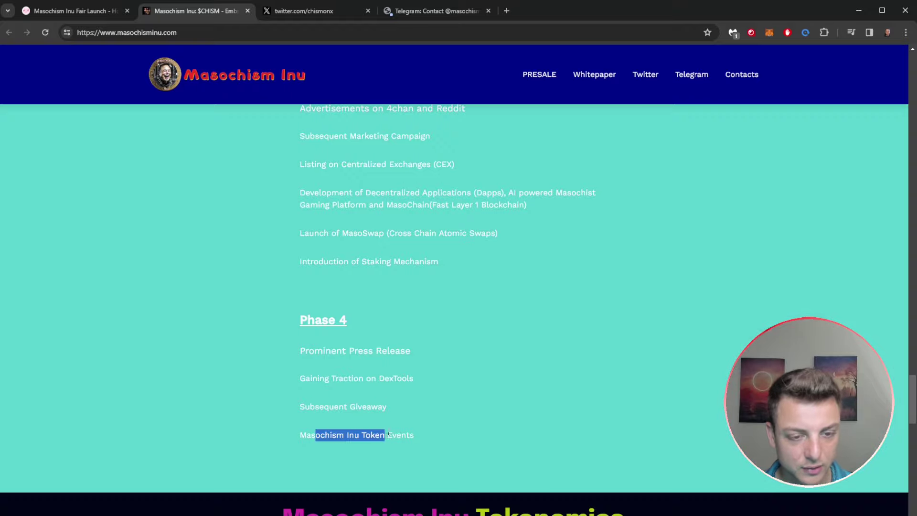
left_click(391, 435)
scroll(400, 288, "up", 2)
scroll(399, 282, "down", 4)
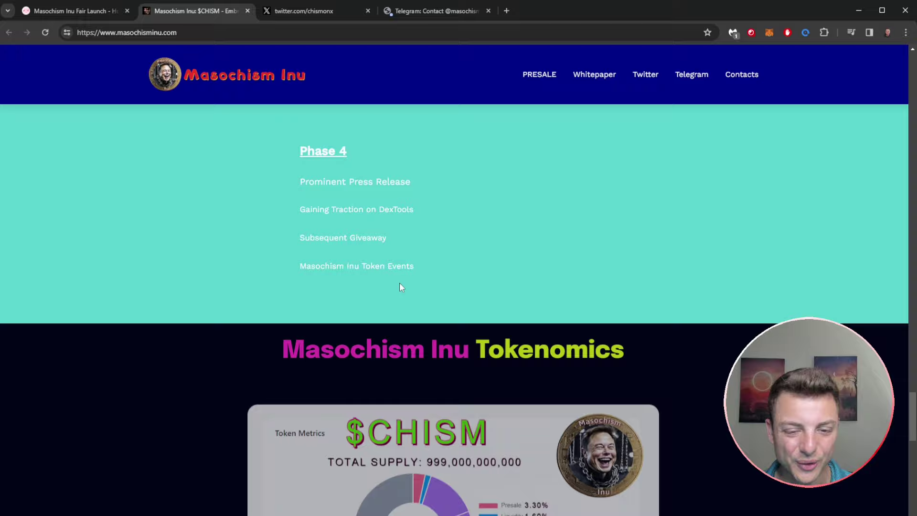
scroll(399, 282, "down", 2)
scroll(379, 271, "down", 1)
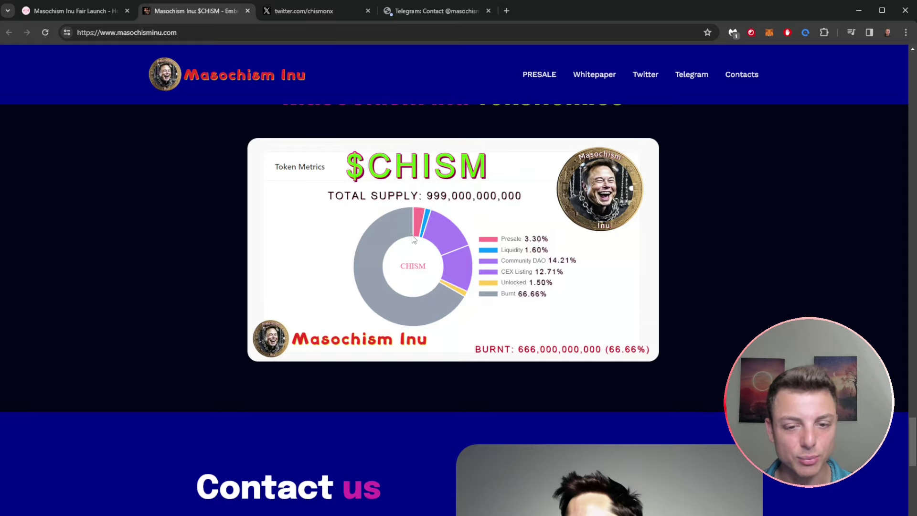
scroll(520, 271, "down", 1)
scroll(520, 271, "down", 2)
scroll(521, 271, "down", 1)
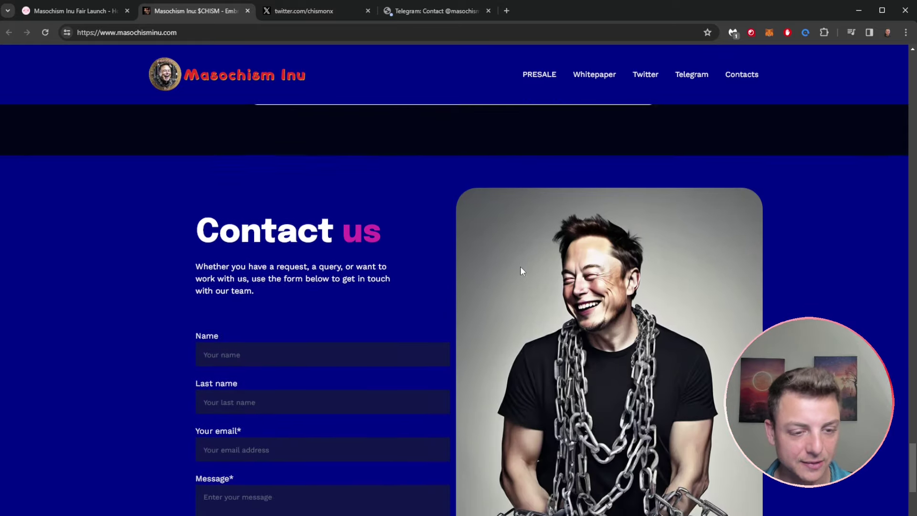
scroll(291, 165, "down", 1)
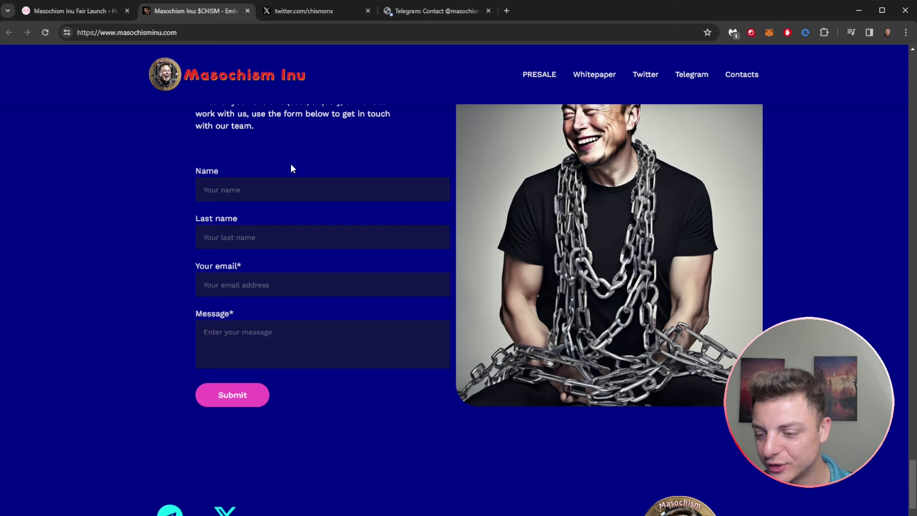
scroll(291, 168, "down", 1)
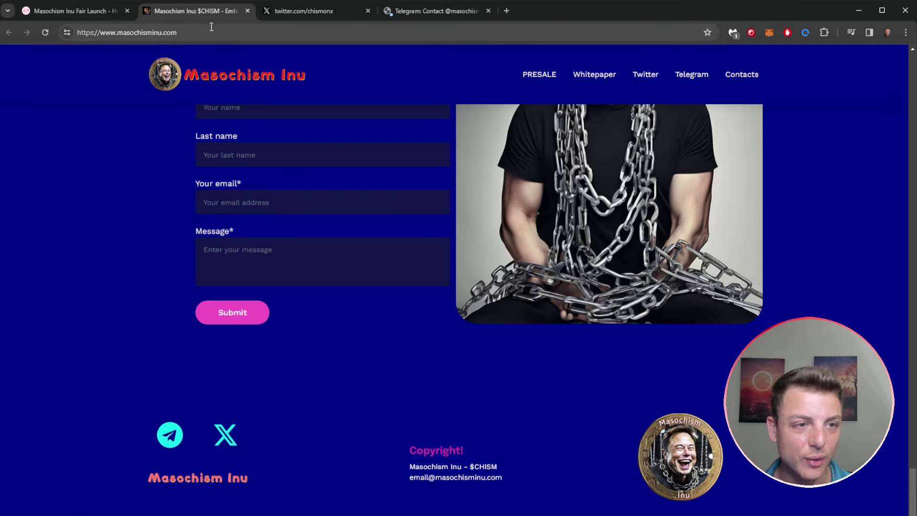
Step: Close the masochisminu.com tab after viewing the Contact us form and footer
middle_click(190, 14)
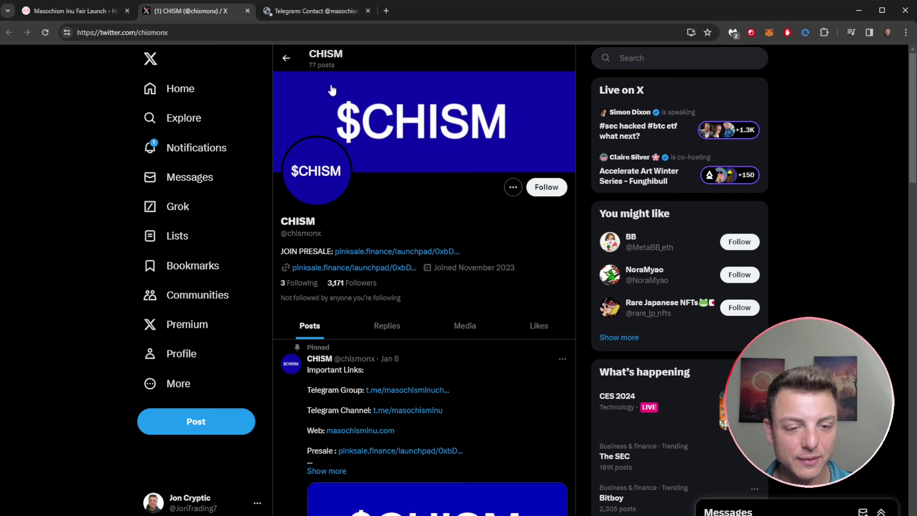
left_click_drag(464, 269, 517, 266)
left_click(467, 283)
scroll(466, 283, "down", 1)
scroll(398, 202, "down", 1)
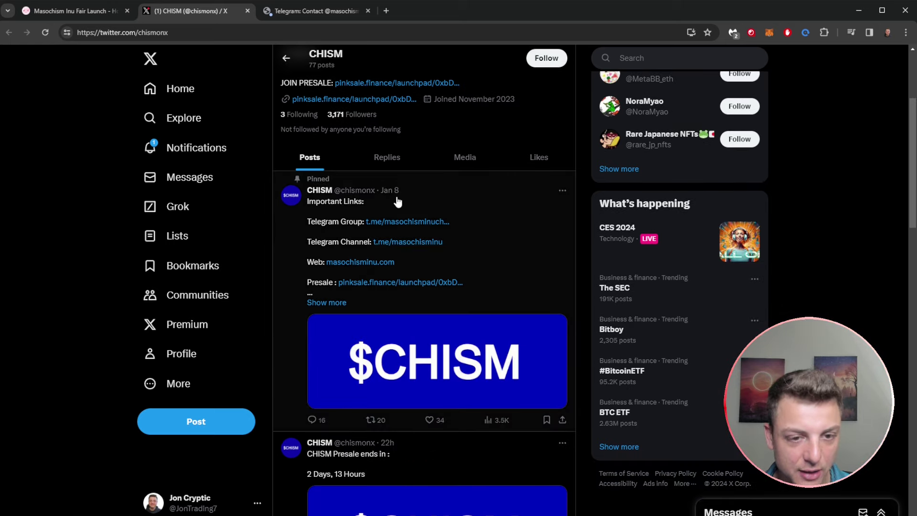
scroll(406, 232, "down", 1)
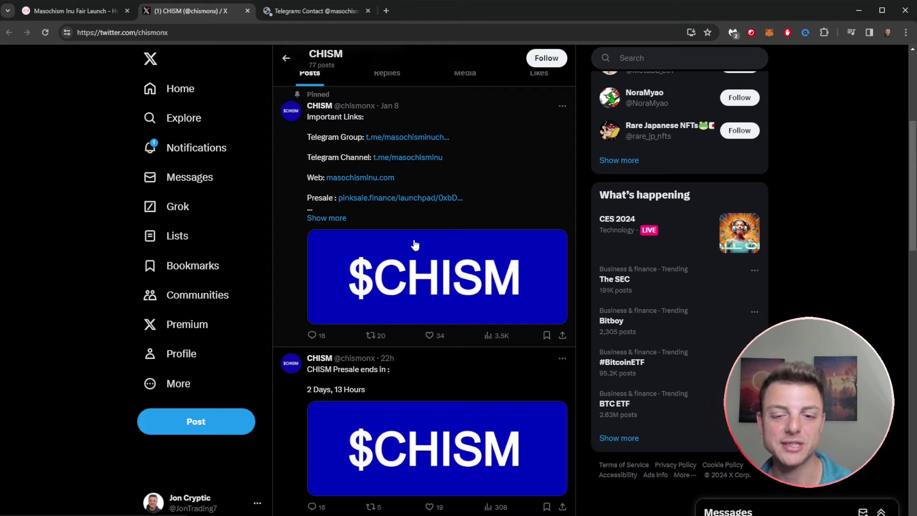
scroll(413, 237, "down", 2)
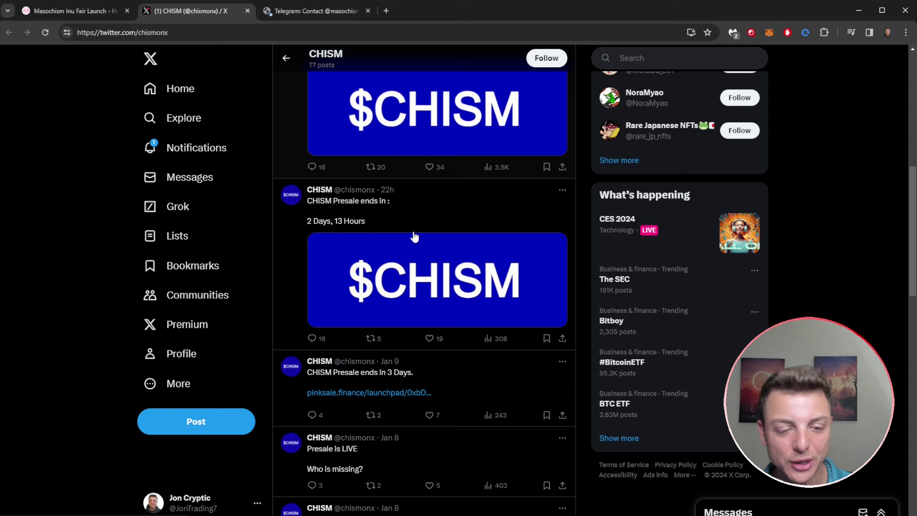
scroll(412, 237, "down", 2)
scroll(412, 236, "down", 2)
scroll(411, 229, "down", 1)
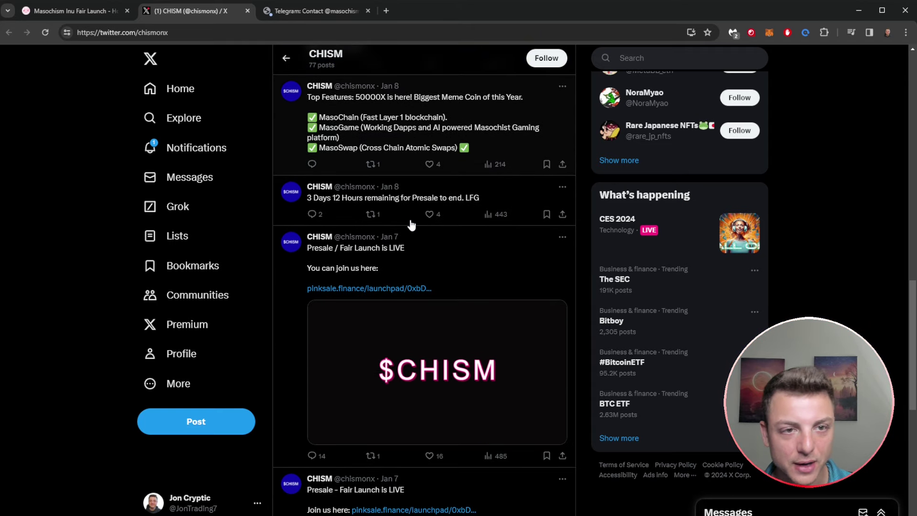
left_click(320, 15)
Step: Cancel the Open URL prompt and highlight the group's 336 members, 11 online count
left_click(504, 174)
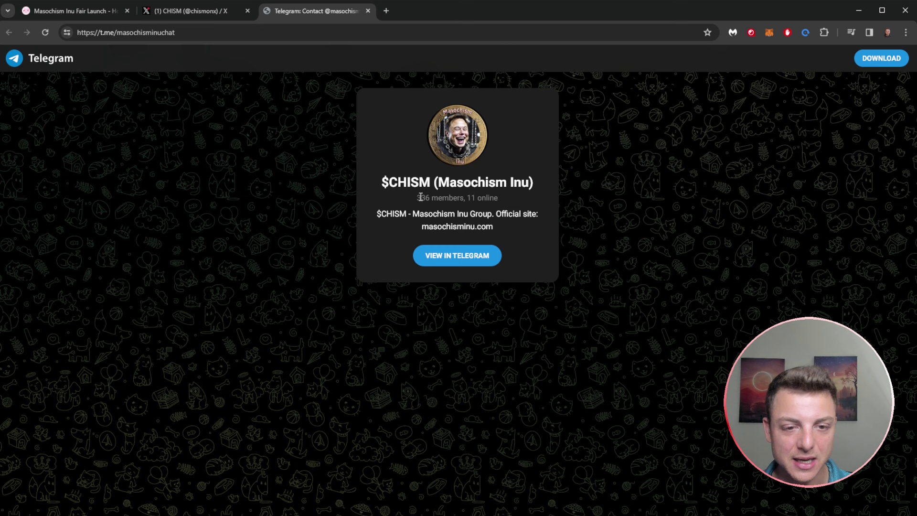
left_click_drag(420, 197, 504, 204)
left_click(504, 204)
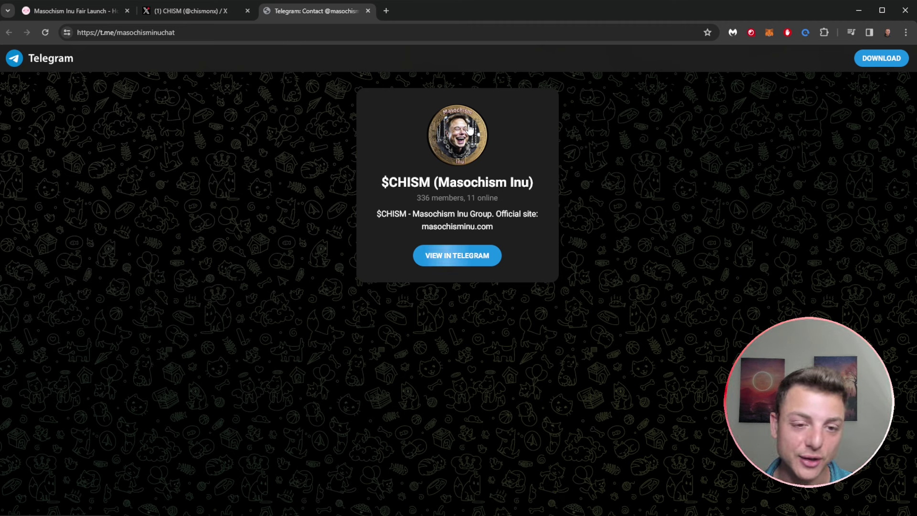
key("ctrl+1")
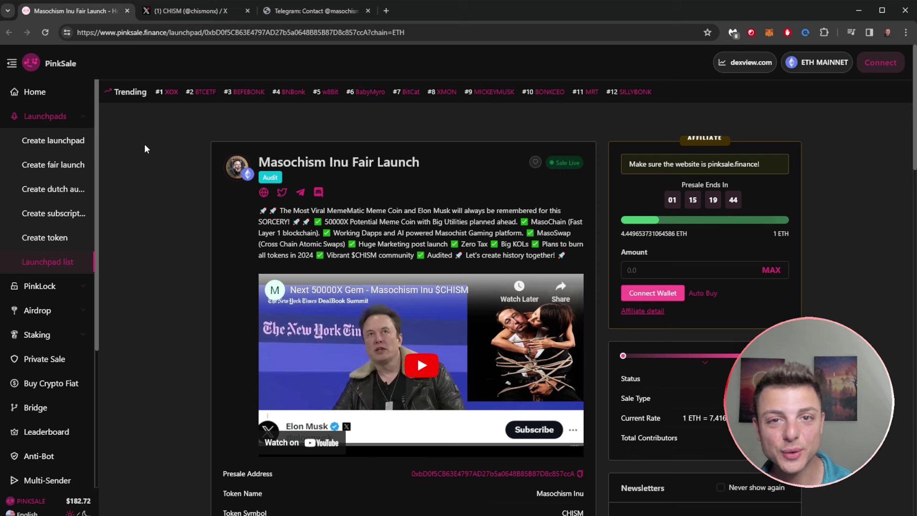